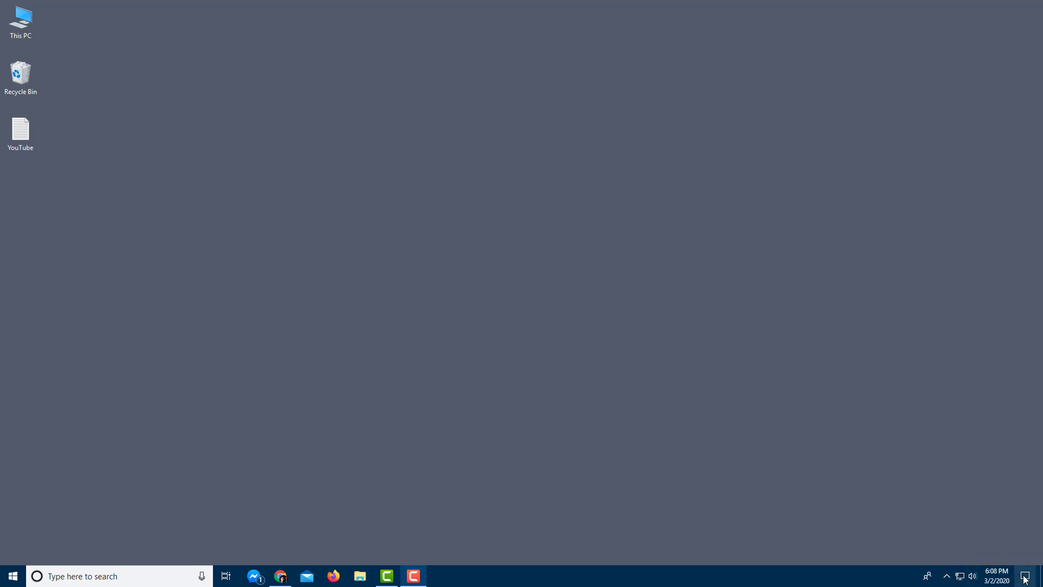
Step: Expand all quick action tiles in Action Center and launch Windows Settings from All settings
left_click(1024, 579)
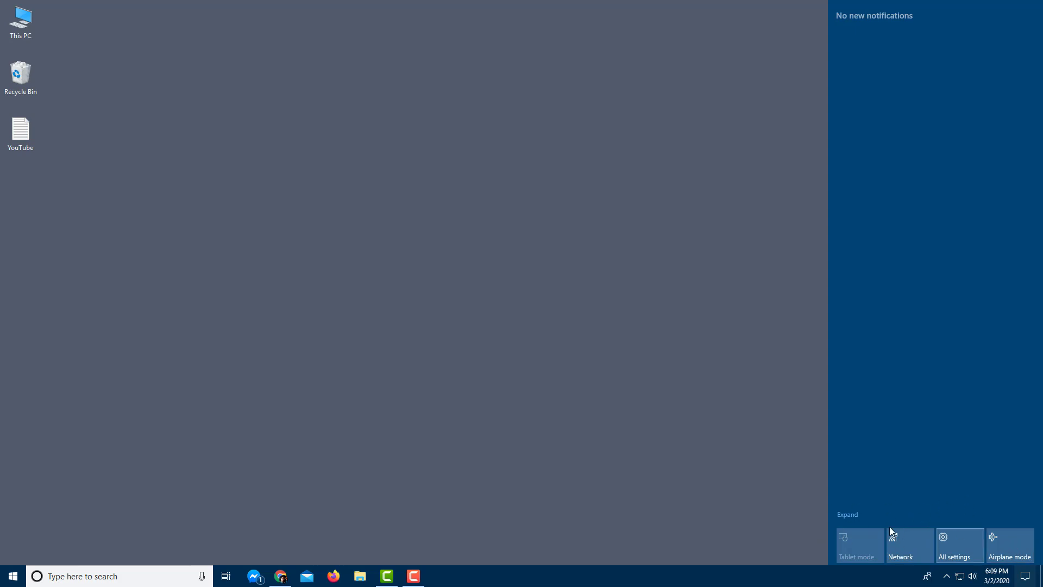
left_click(848, 515)
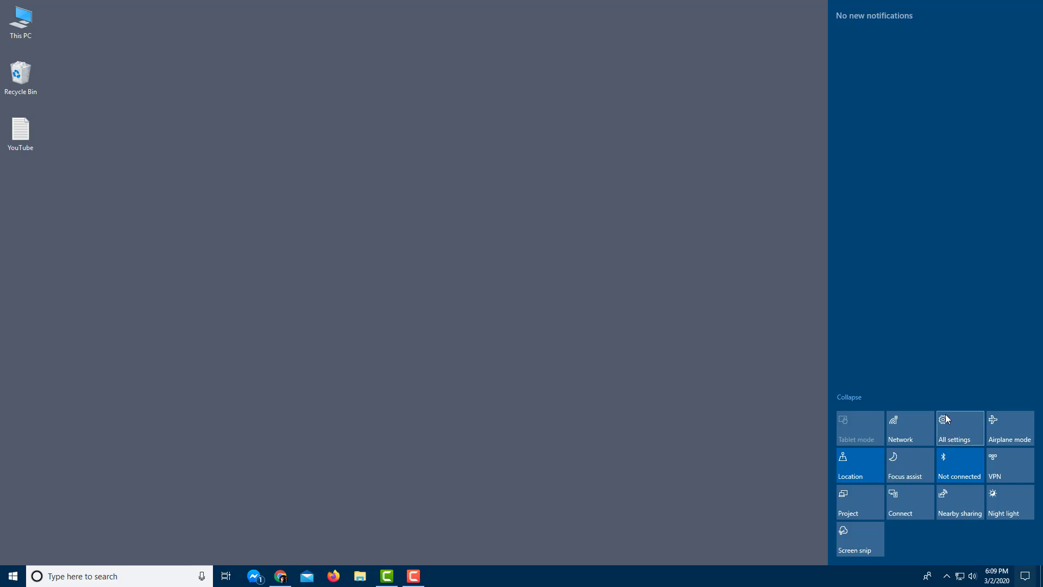
left_click(952, 434)
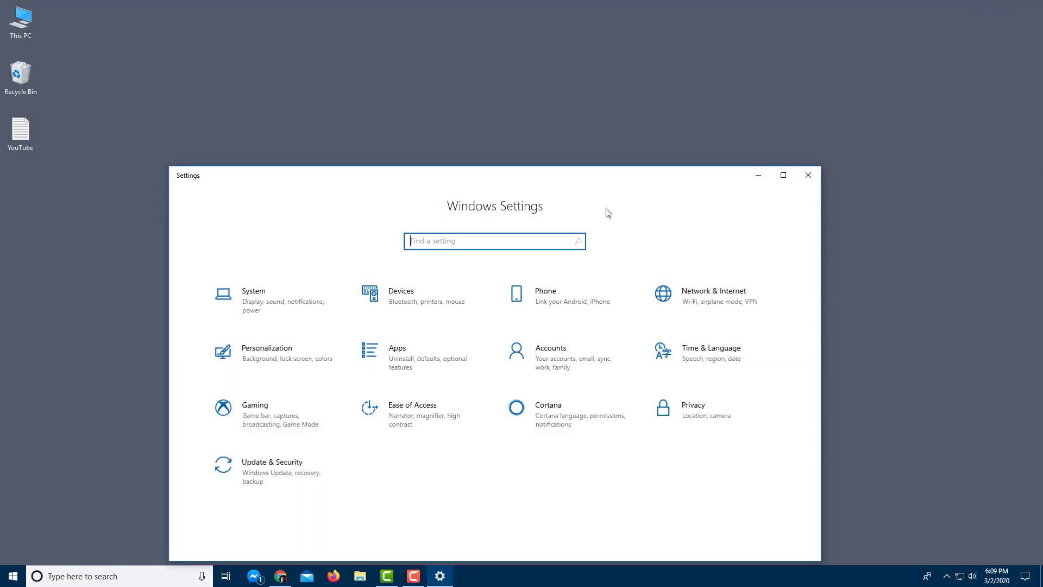
left_click_drag(602, 175, 592, 108)
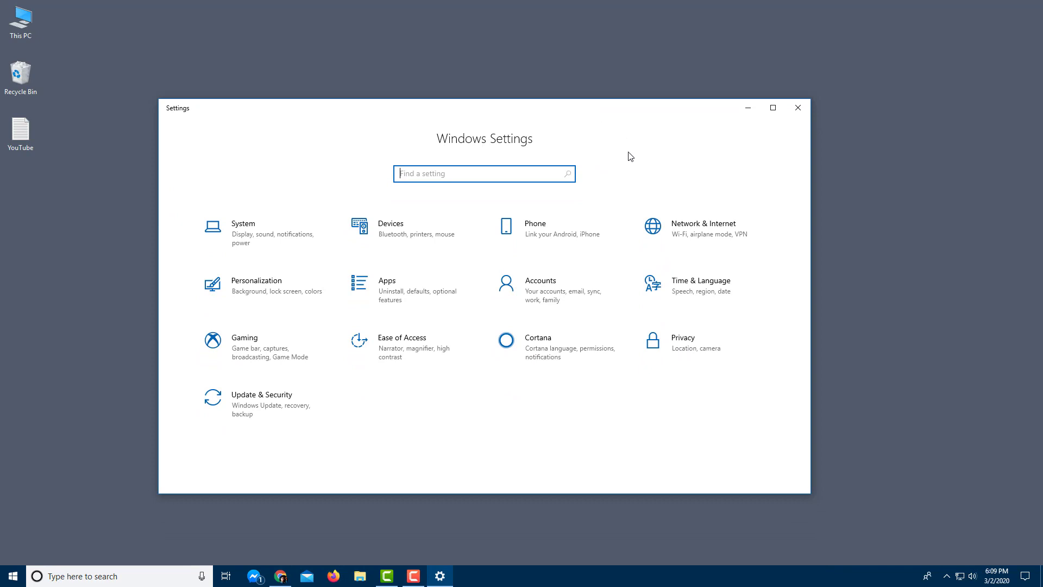
left_click(274, 235)
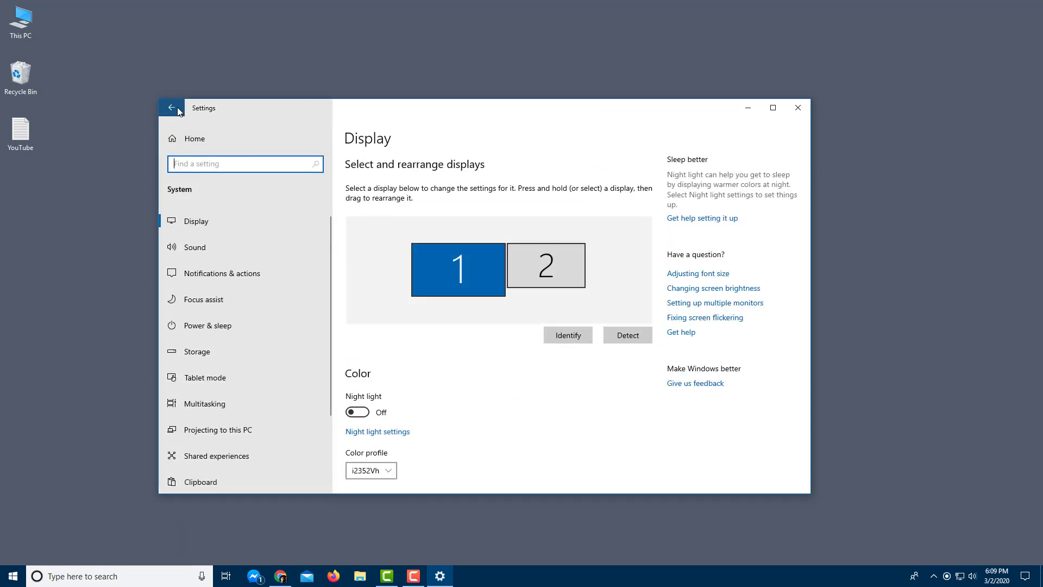
left_click(177, 112)
left_click(417, 237)
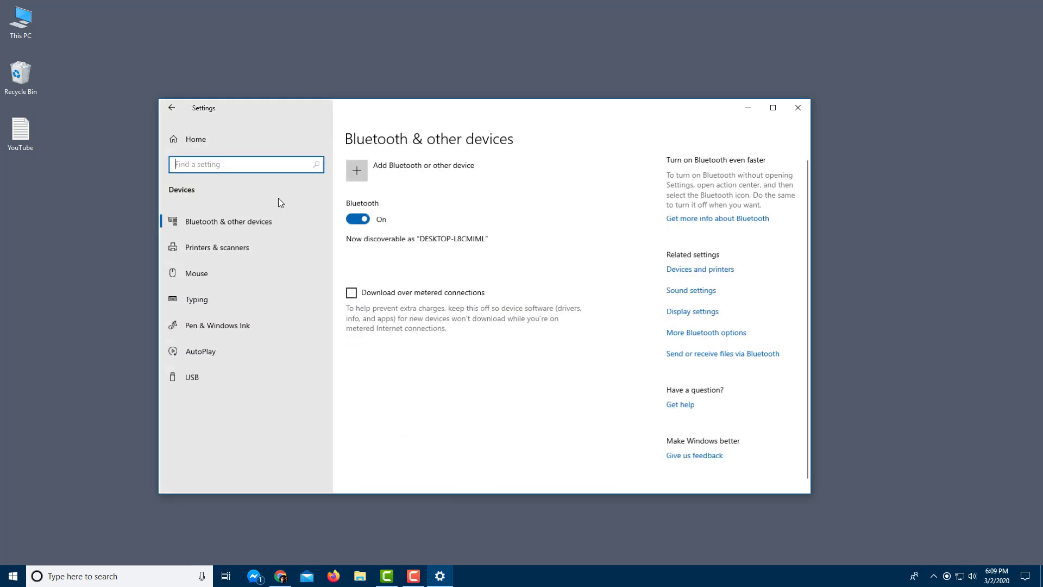
left_click(172, 107)
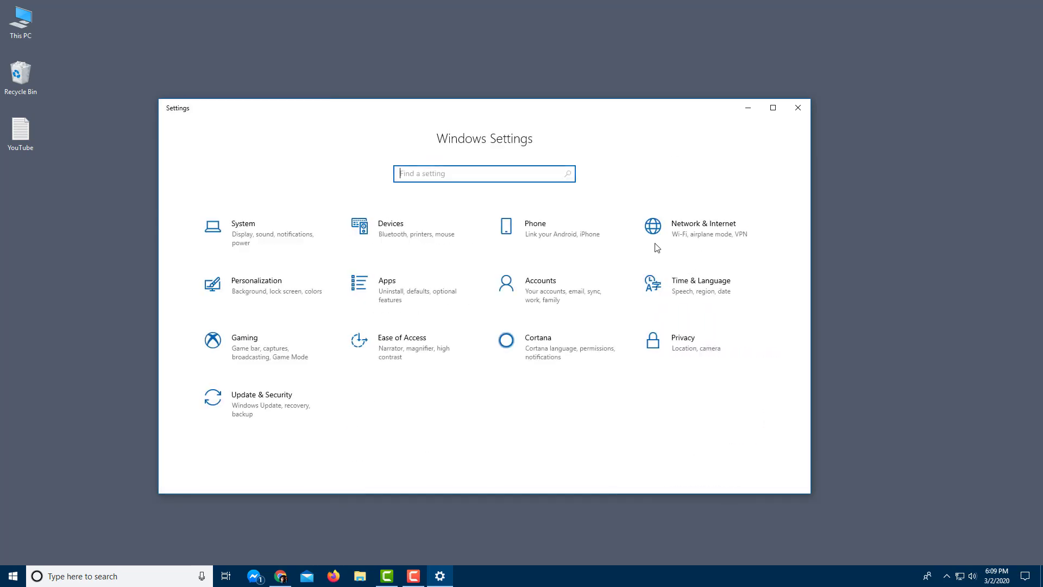
left_click(587, 238)
left_click(170, 106)
type("power")
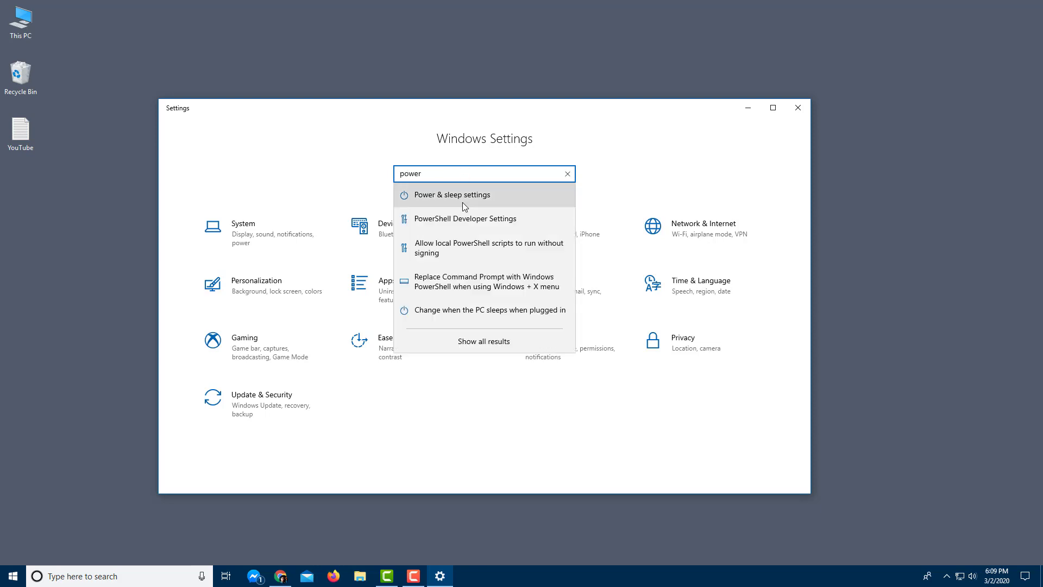
left_click(465, 344)
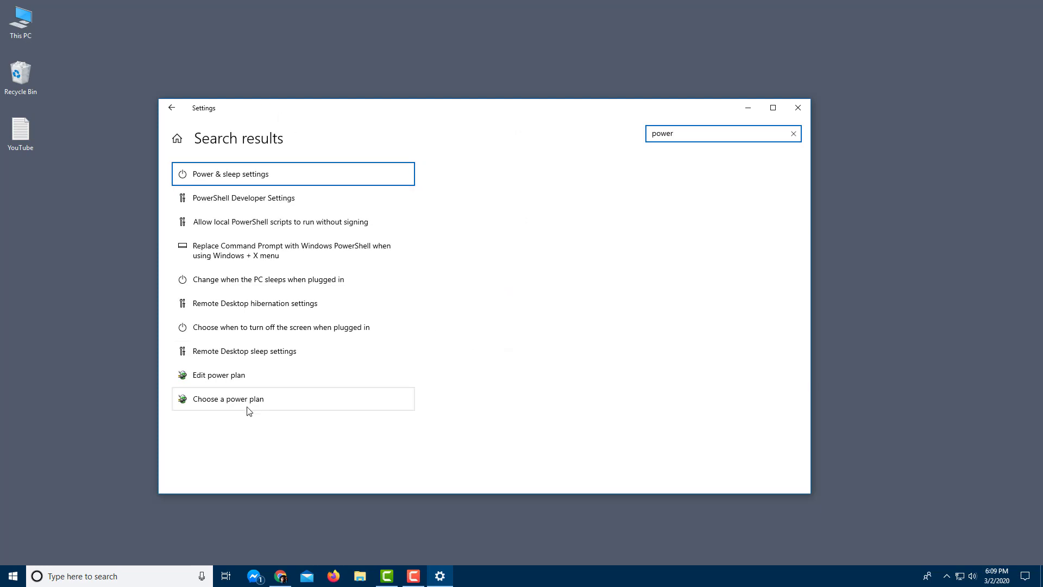
left_click(173, 108)
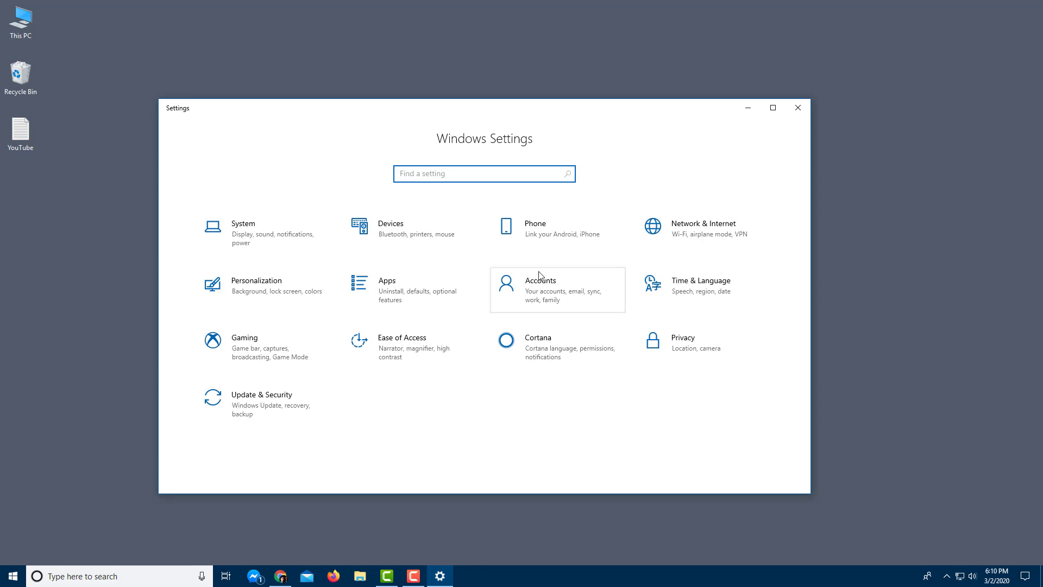
Step: Open the System category to its Display page after briefly checking Action Center
left_click(1025, 575)
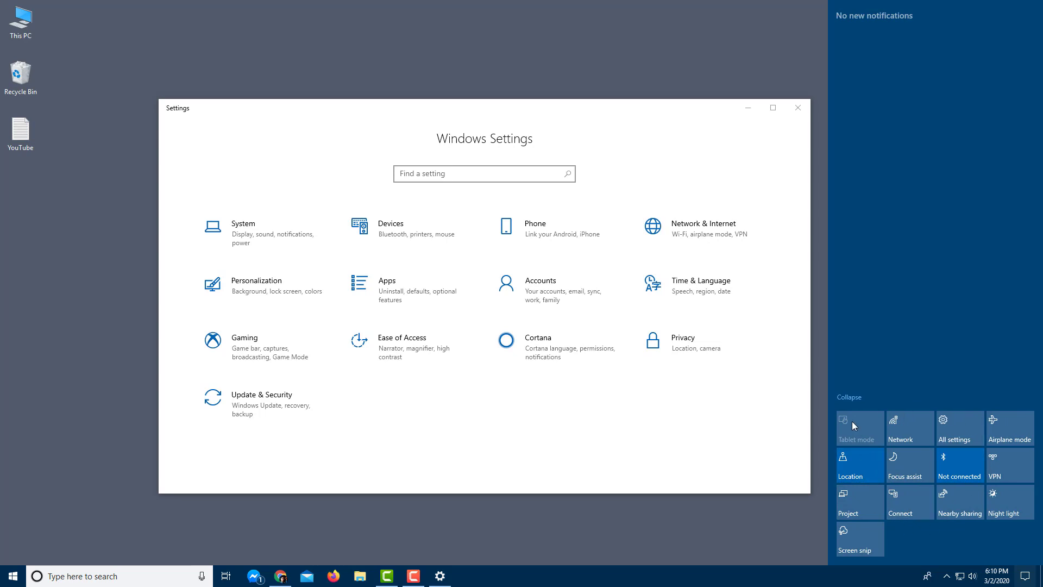
left_click(445, 455)
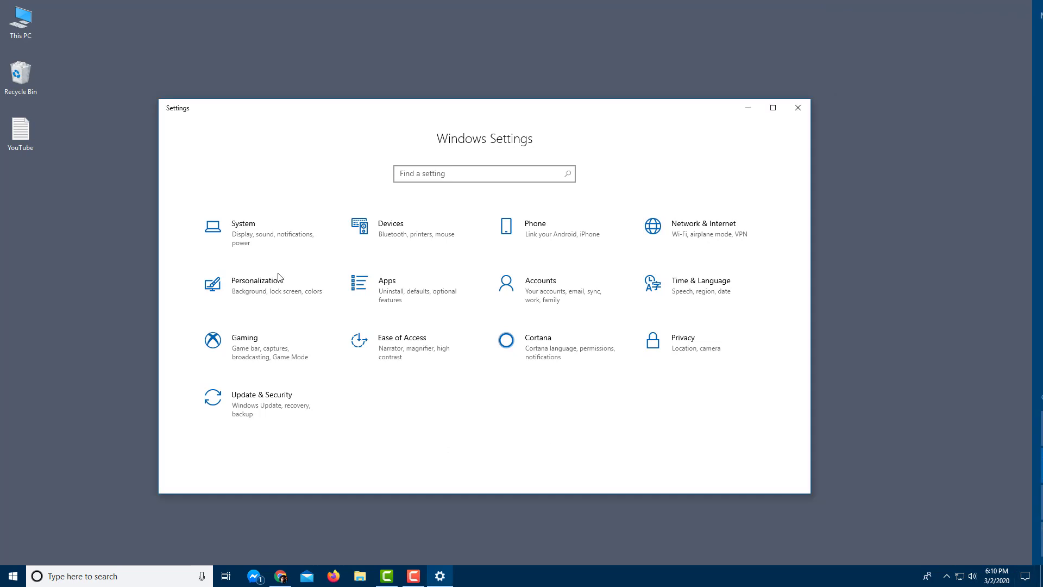
left_click(259, 242)
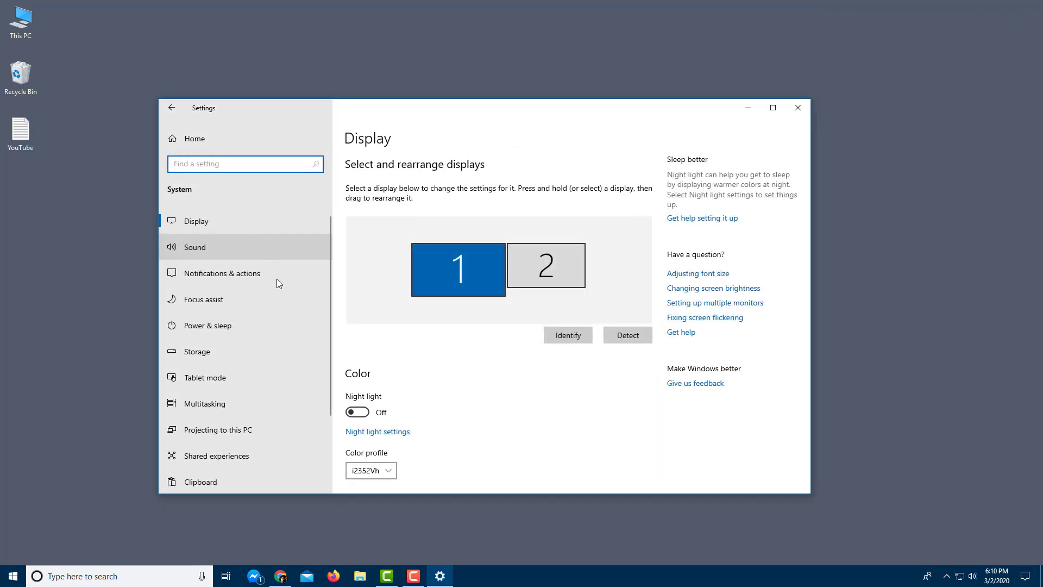
scroll(277, 315, "down", 4)
scroll(277, 353, "up", 2)
scroll(277, 356, "up", 1)
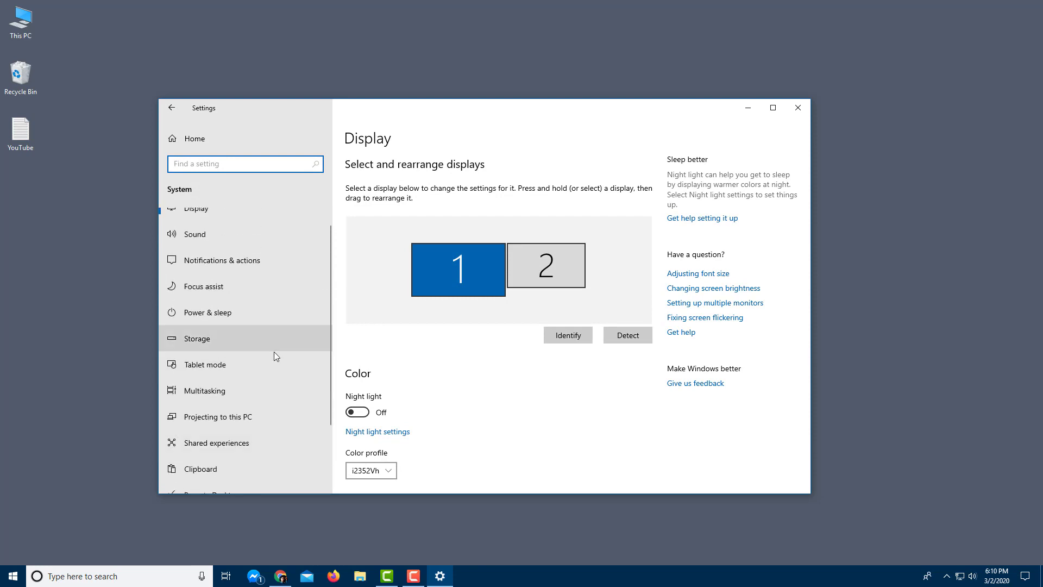
Step: In Notifications & actions, move the Tablet mode tile to the last quick-action slot and verify it in Action Center
left_click(245, 263)
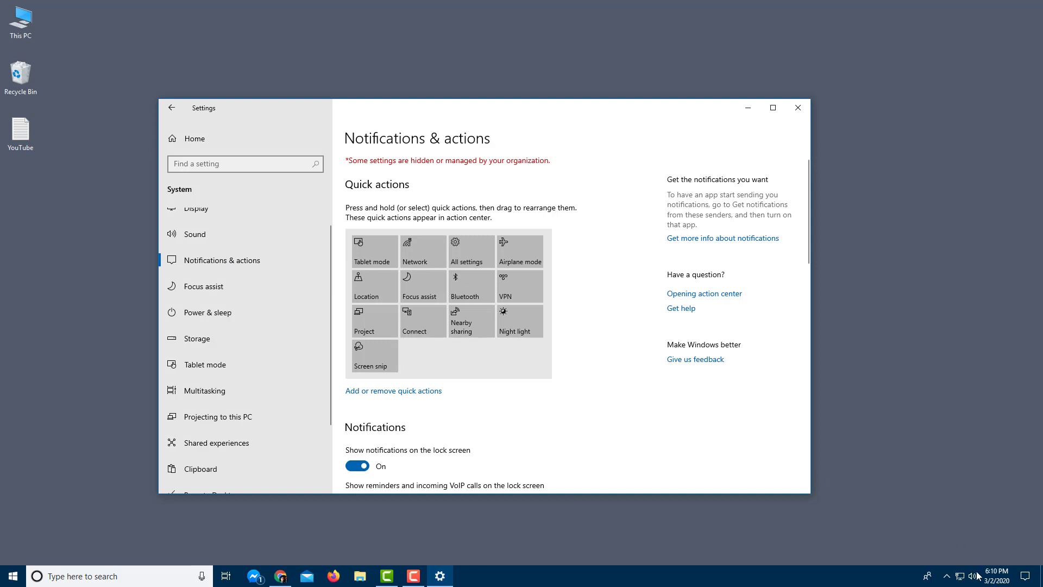
left_click(1025, 576)
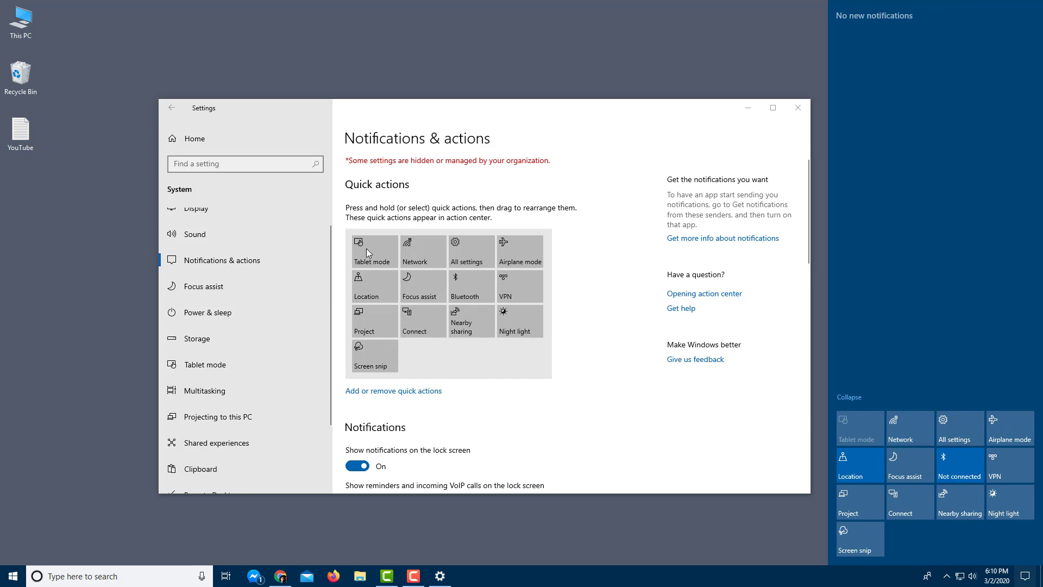
left_click_drag(366, 249, 415, 350)
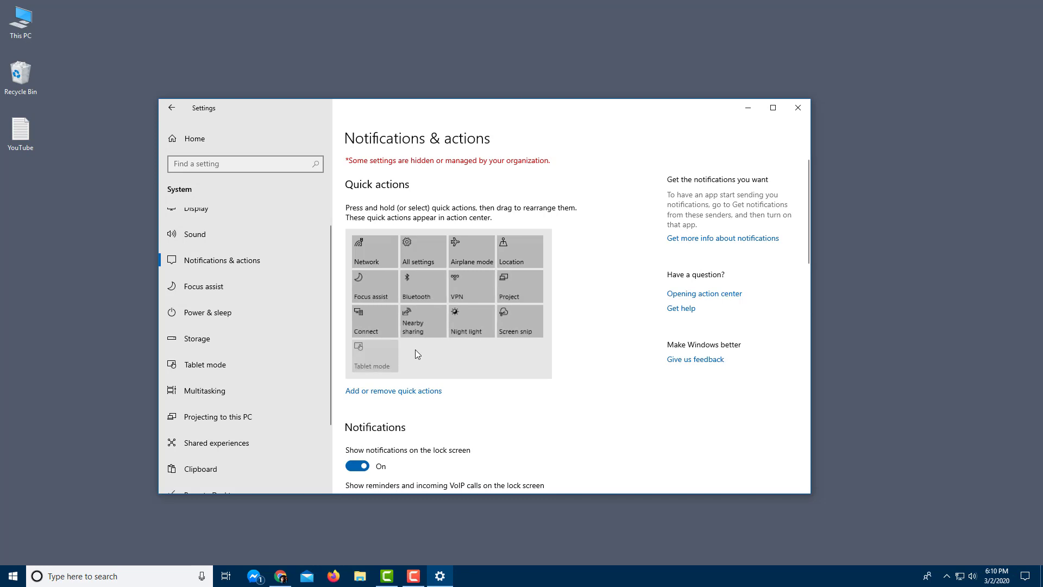
left_click(1022, 577)
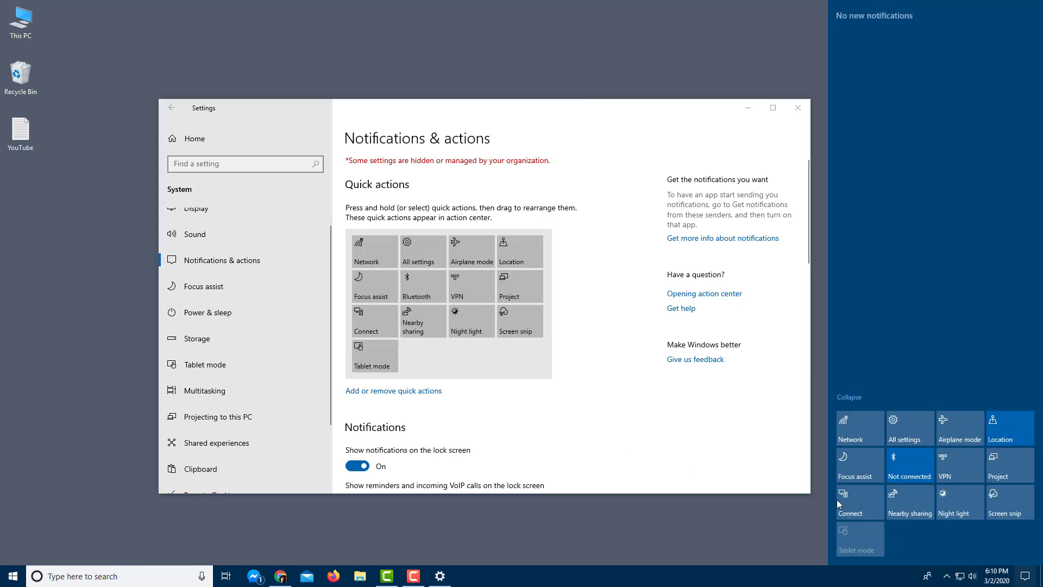
left_click(468, 402)
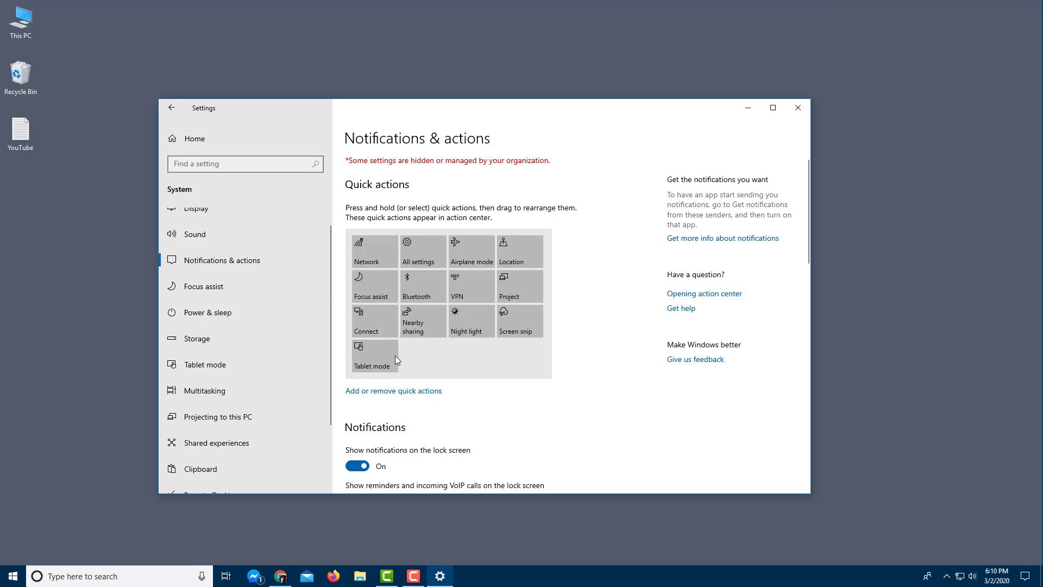
Step: Switch the Tablet mode quick action Off under Add or remove quick actions
left_click(379, 392)
scroll(342, 478, "down", 1)
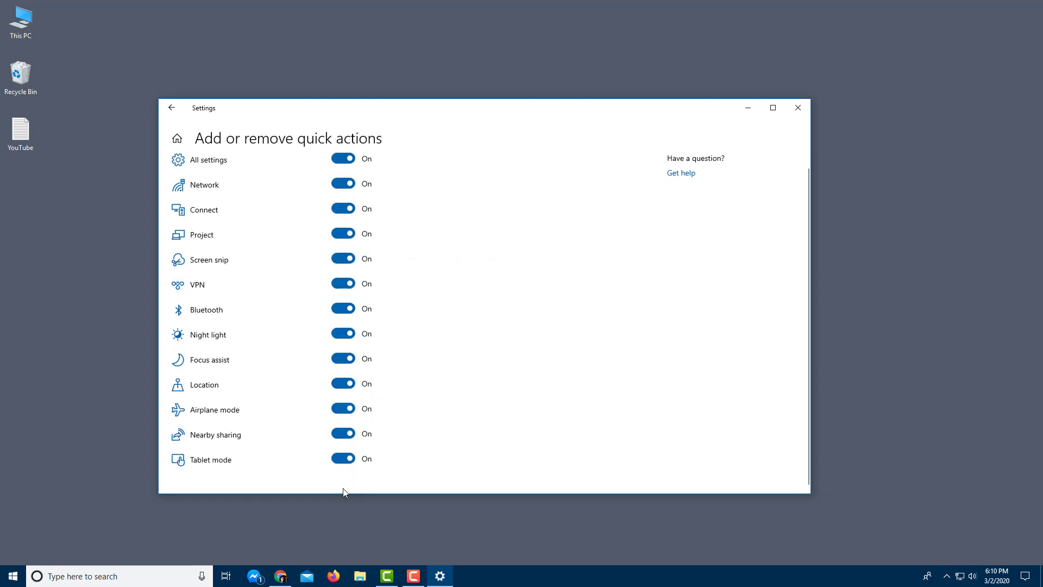
left_click(347, 459)
Step: Review the Notifications & actions options, then return to the Settings home page
left_click(172, 108)
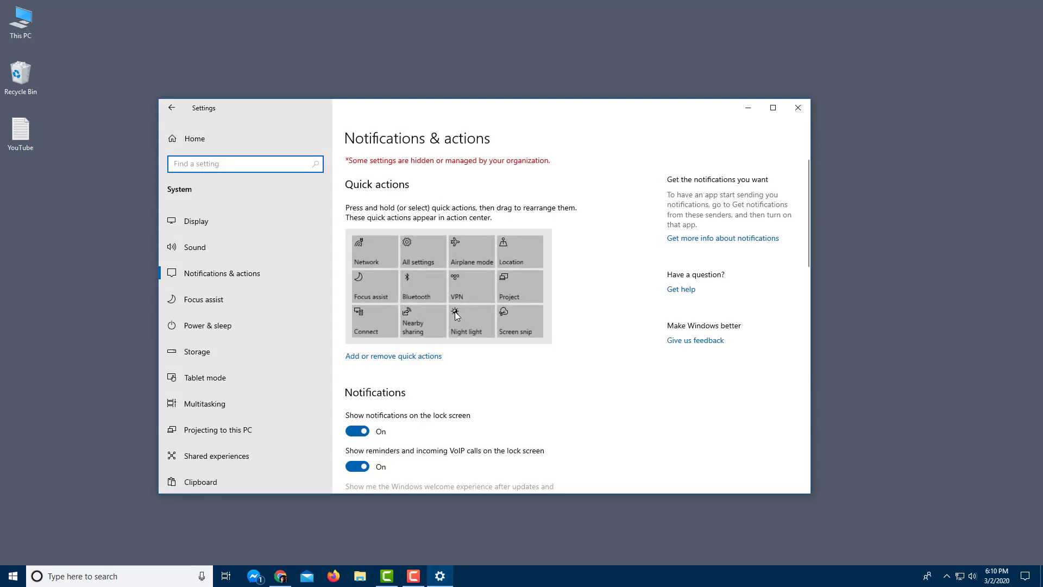
scroll(523, 292, "down", 3)
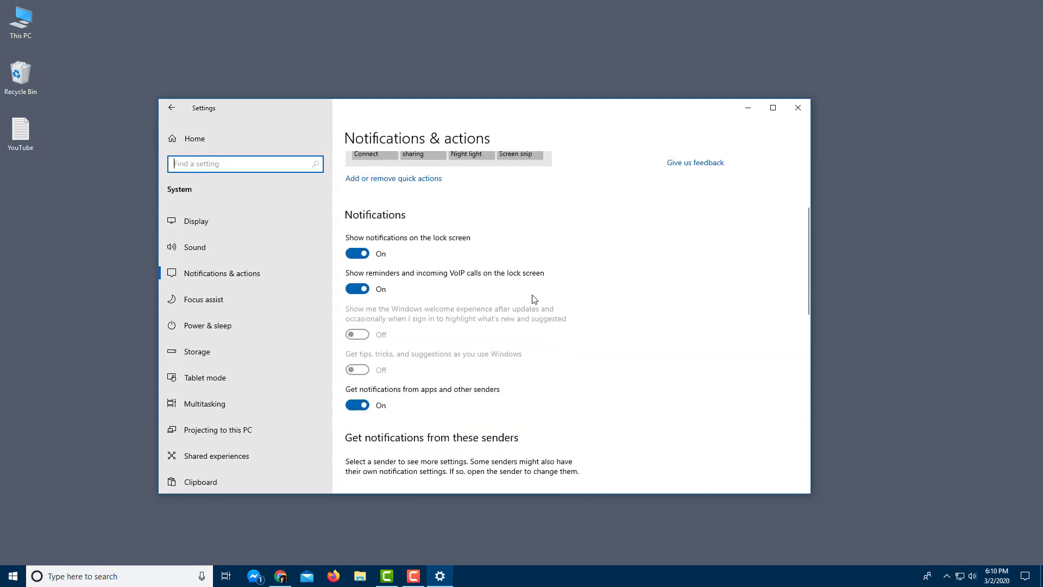
scroll(374, 277, "up", 3)
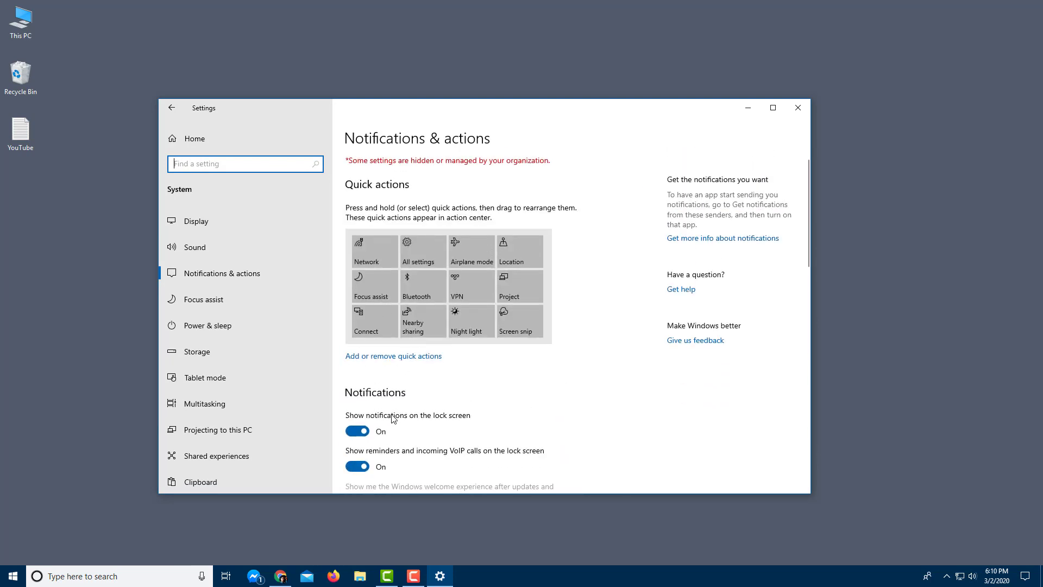
scroll(408, 427, "down", 1)
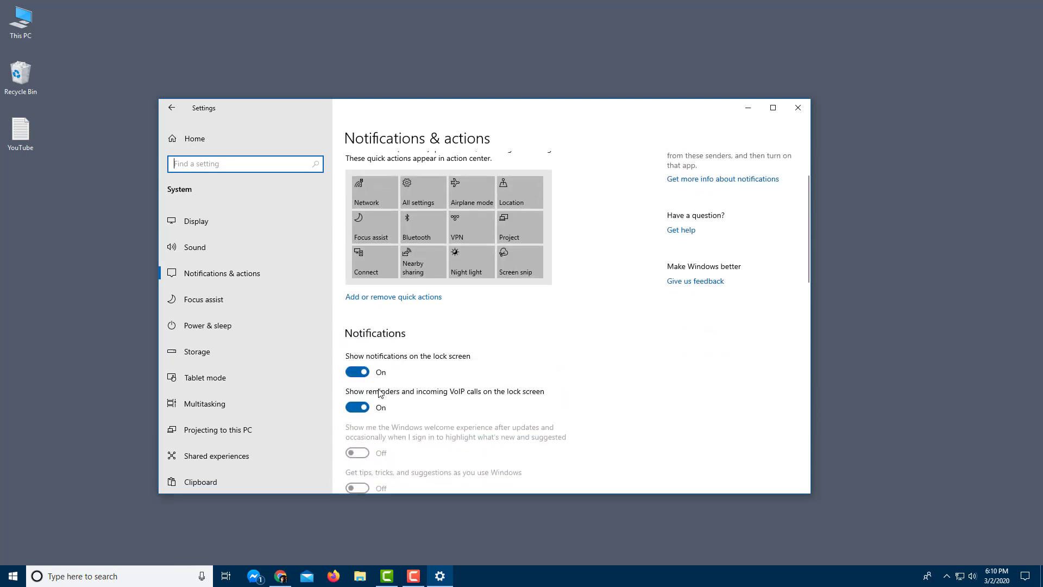
scroll(384, 406, "down", 3)
scroll(465, 349, "down", 8)
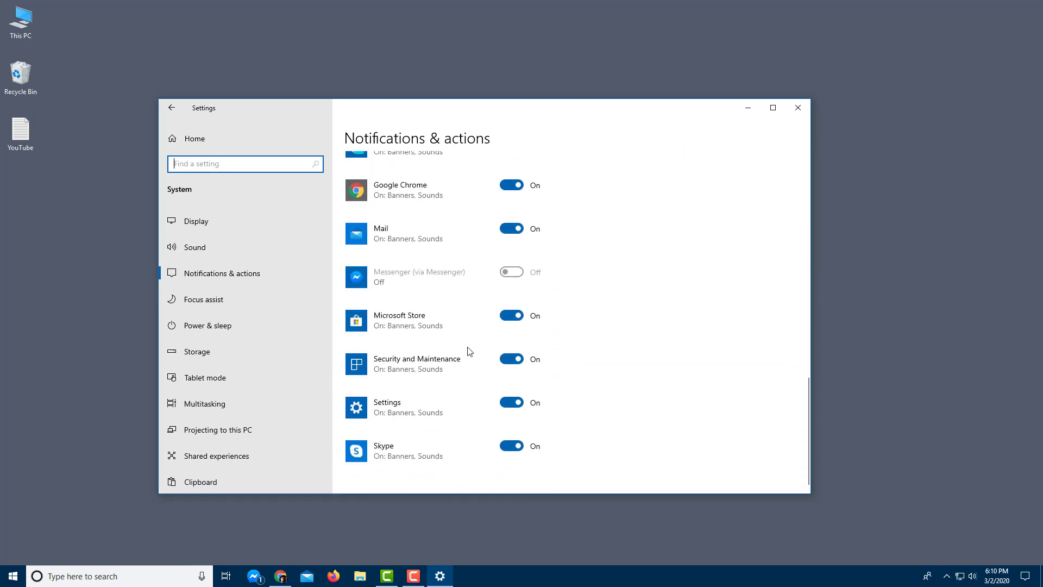
scroll(467, 349, "up", 10)
scroll(470, 351, "up", 2)
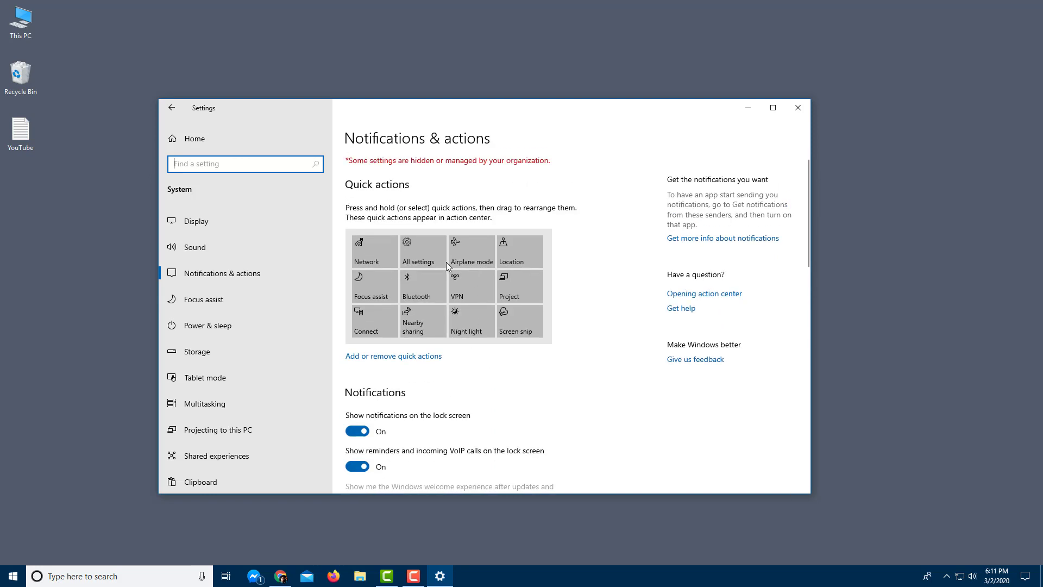
mouse_move(347, 108)
left_mouse_down()
mouse_move(335, 95)
mouse_move(357, 110)
left_mouse_up()
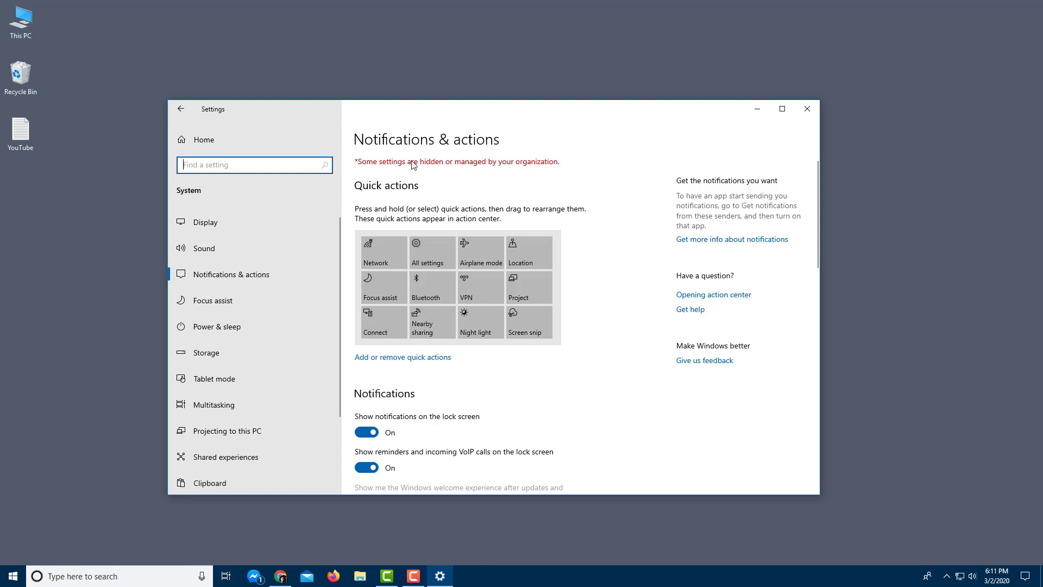
left_click(183, 111)
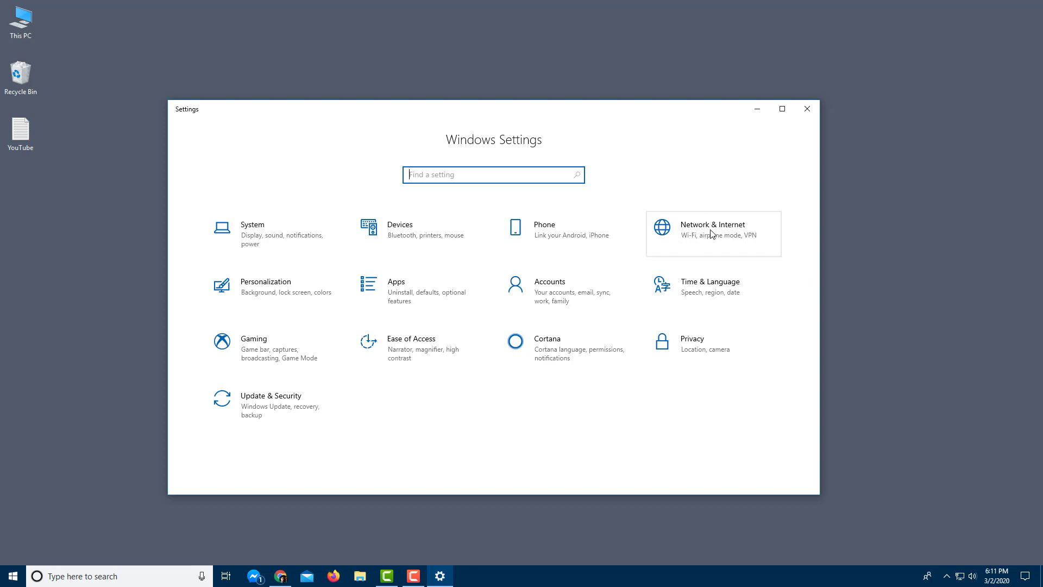
Step: Close Settings and reopen it from the Start menu's Settings gear
left_click(807, 109)
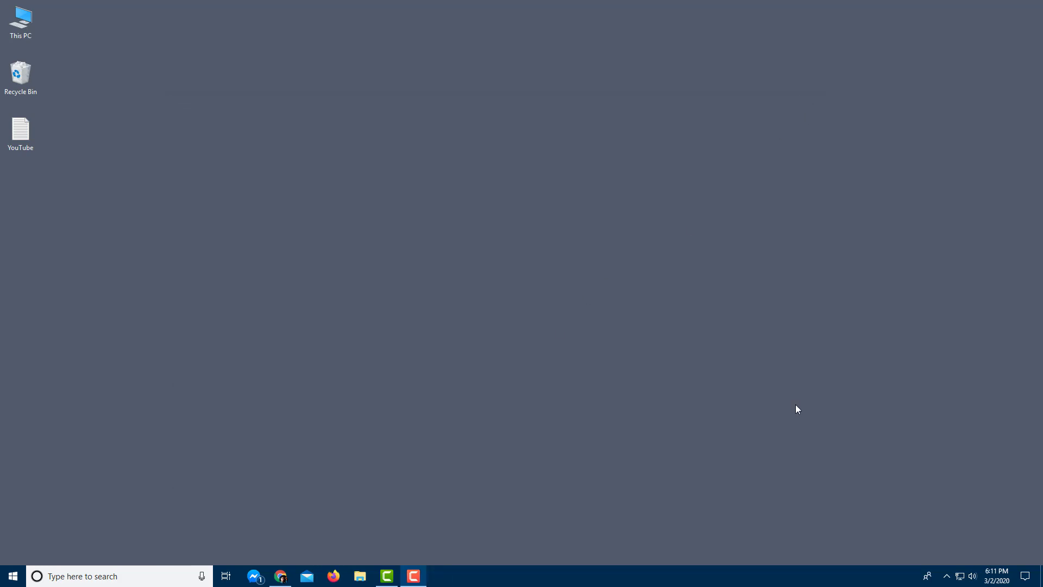
left_click(13, 576)
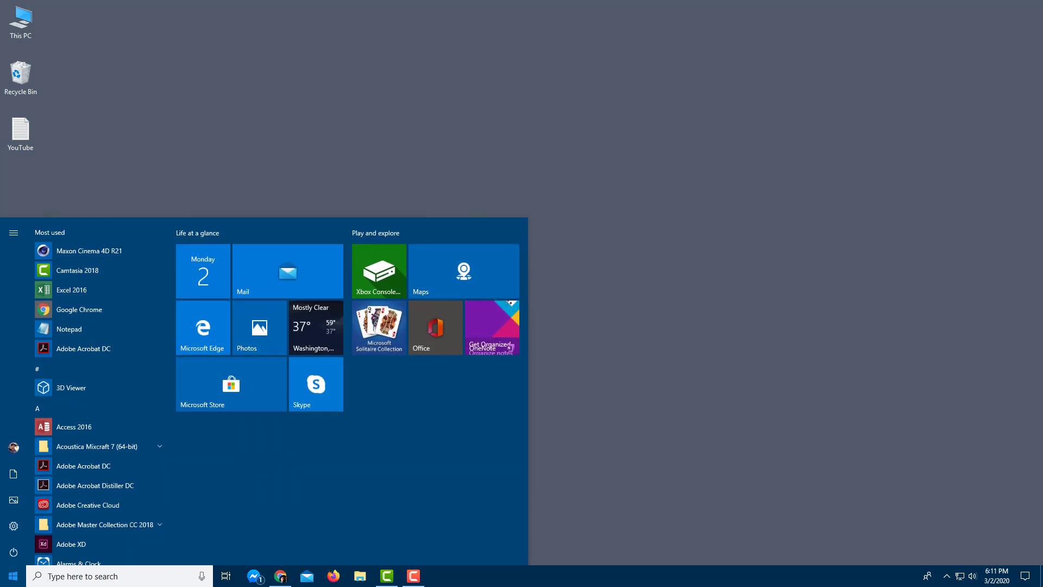
left_click(14, 527)
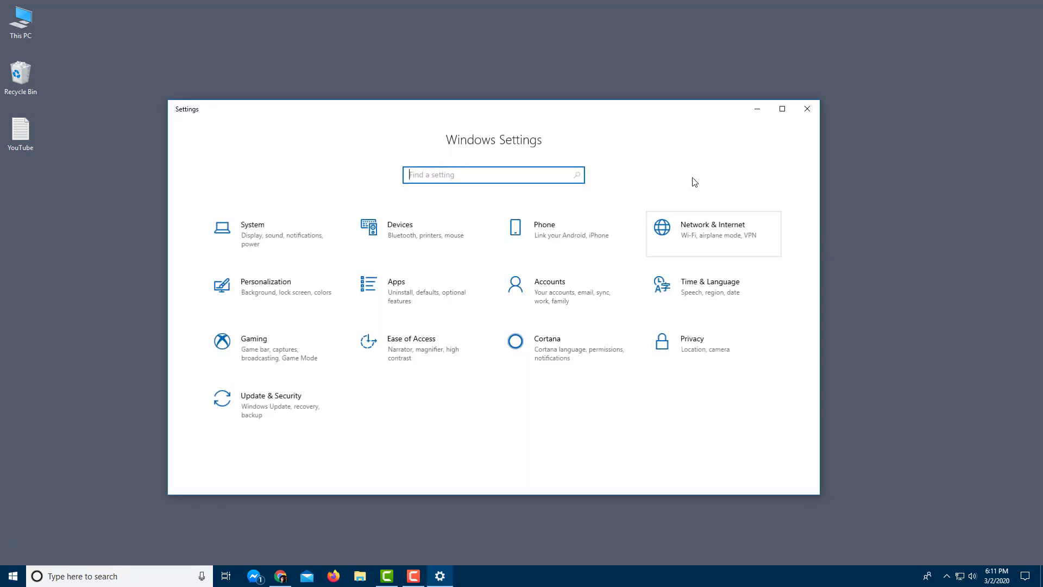
Step: Close Settings again and relaunch it from the expanded Start menu rail
left_click(807, 109)
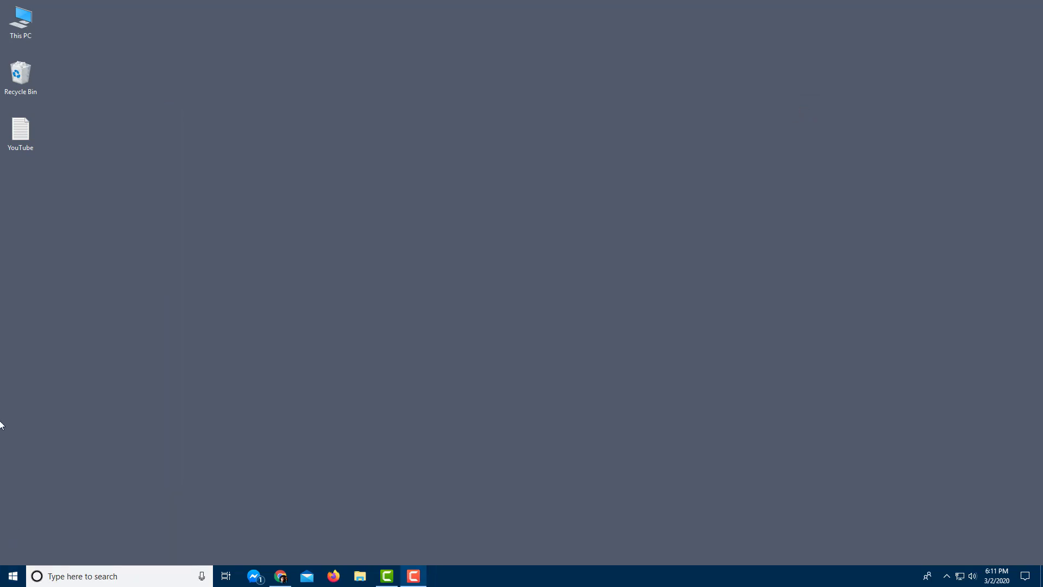
left_click(6, 582)
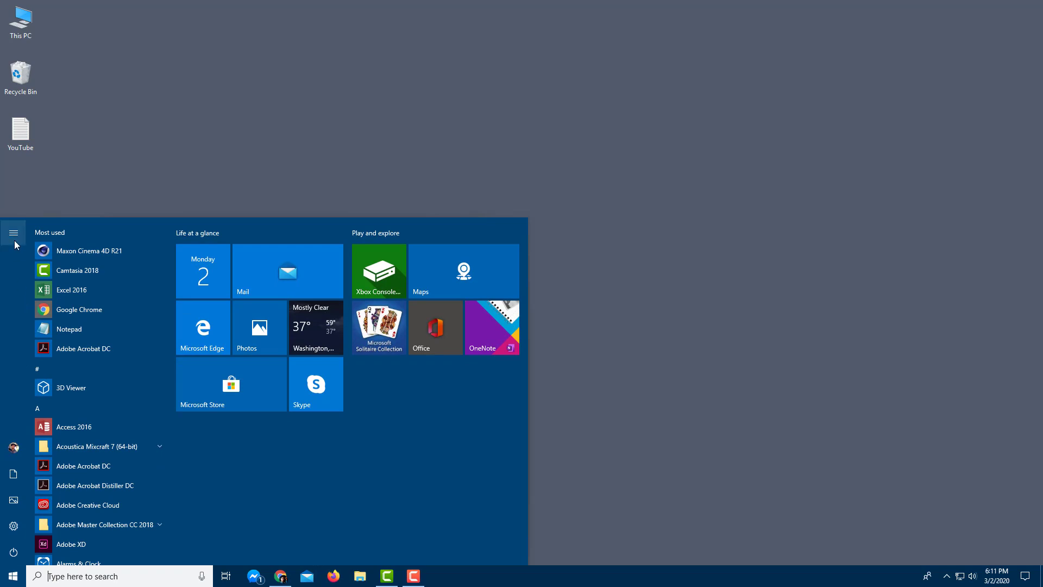
mouse_move(14, 243)
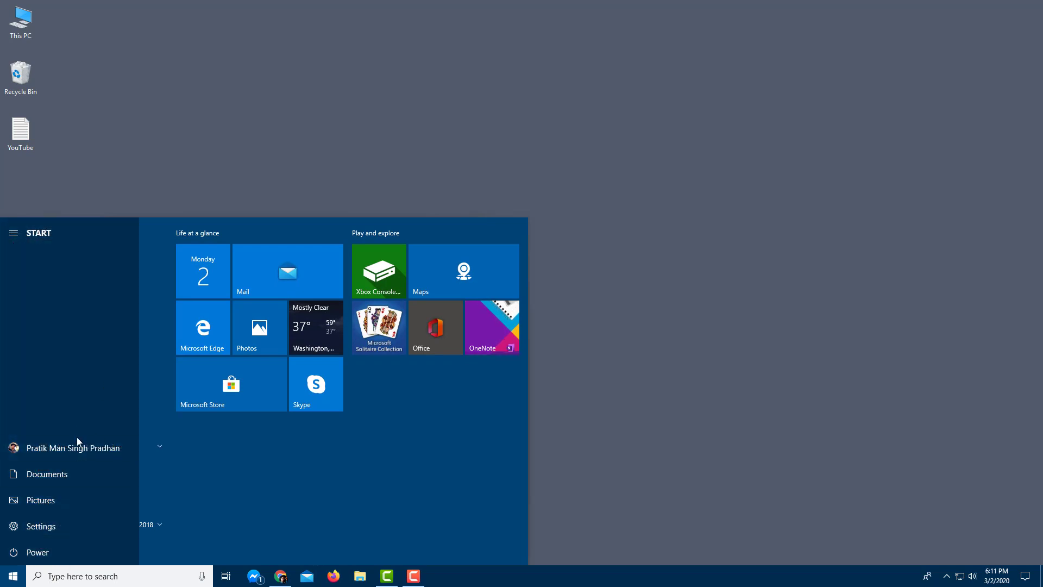
left_click(41, 526)
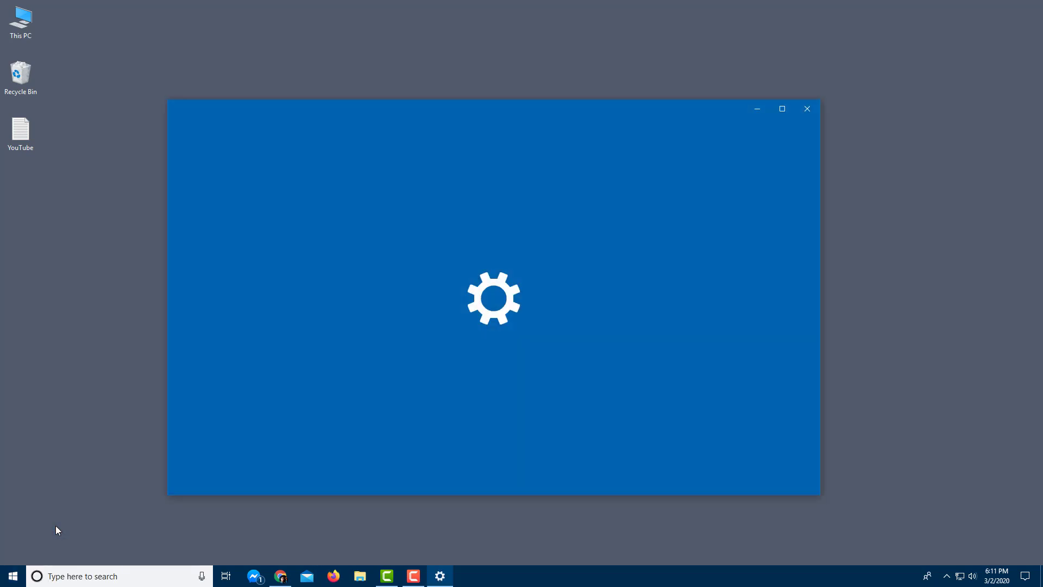
Step: Open the Network & Internet Status page and go to Change adapter options
left_click_drag(400, 116, 395, 108)
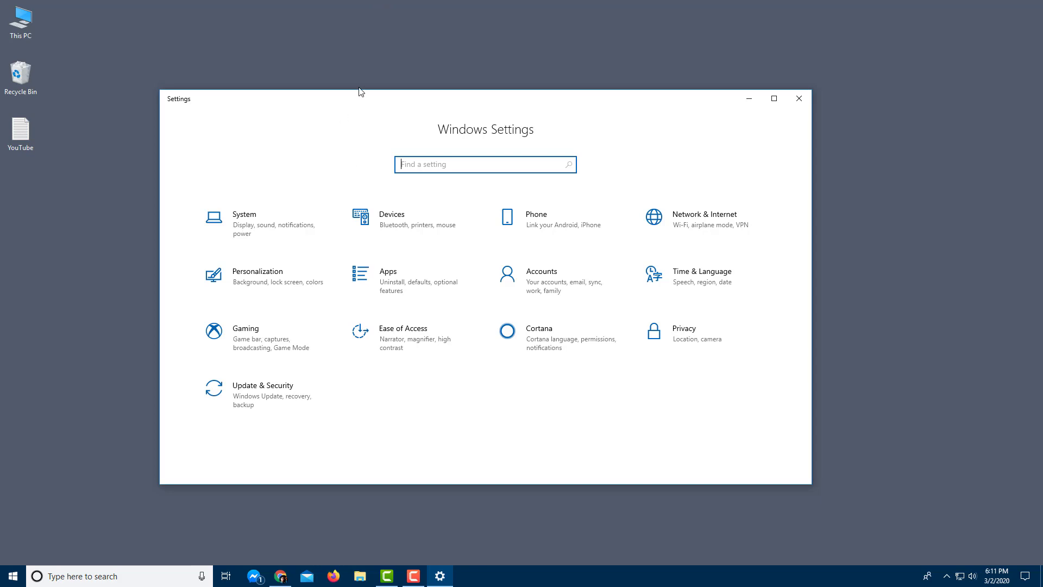
left_click(705, 231)
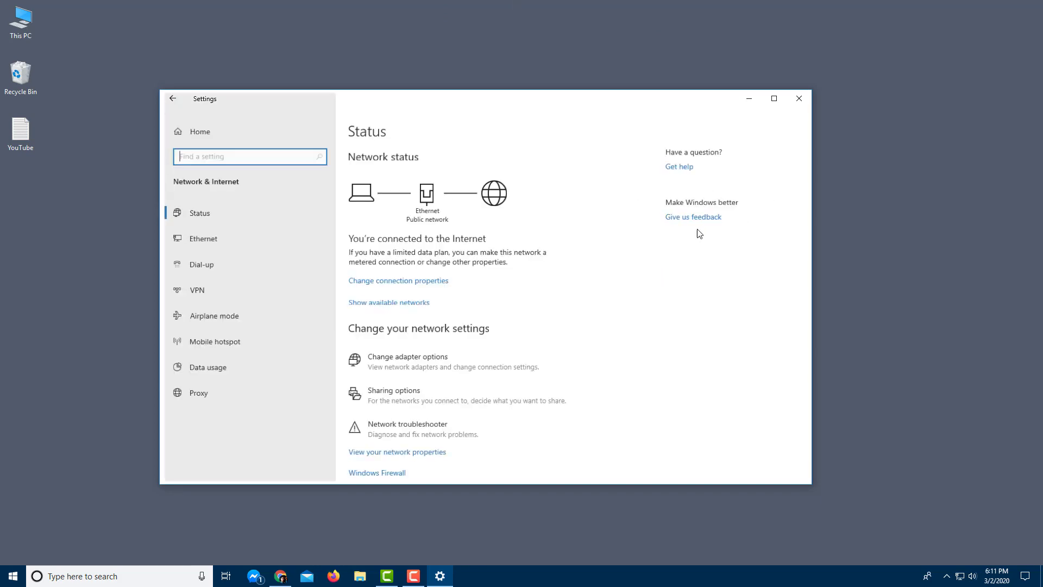
scroll(471, 350, "down", 1)
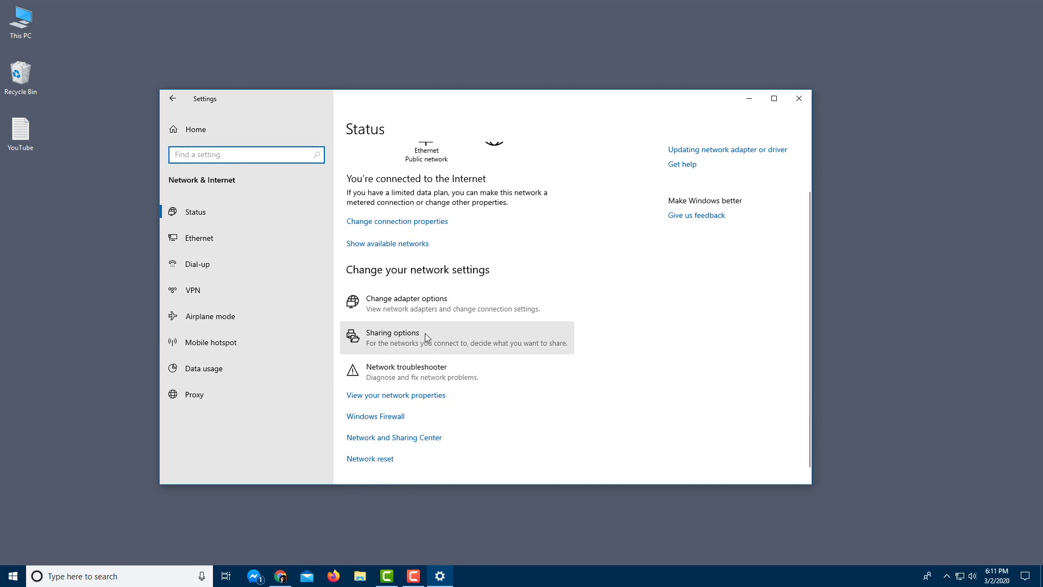
left_click(422, 306)
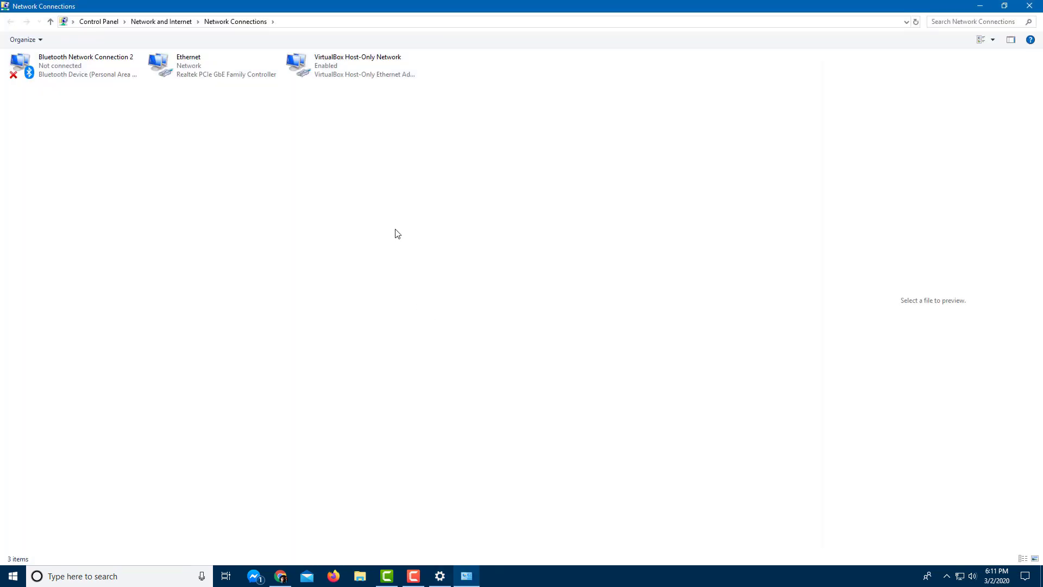
Step: Restore Network Connections to a window and go up to the Control Panel home
left_click_drag(208, 5, 523, 176)
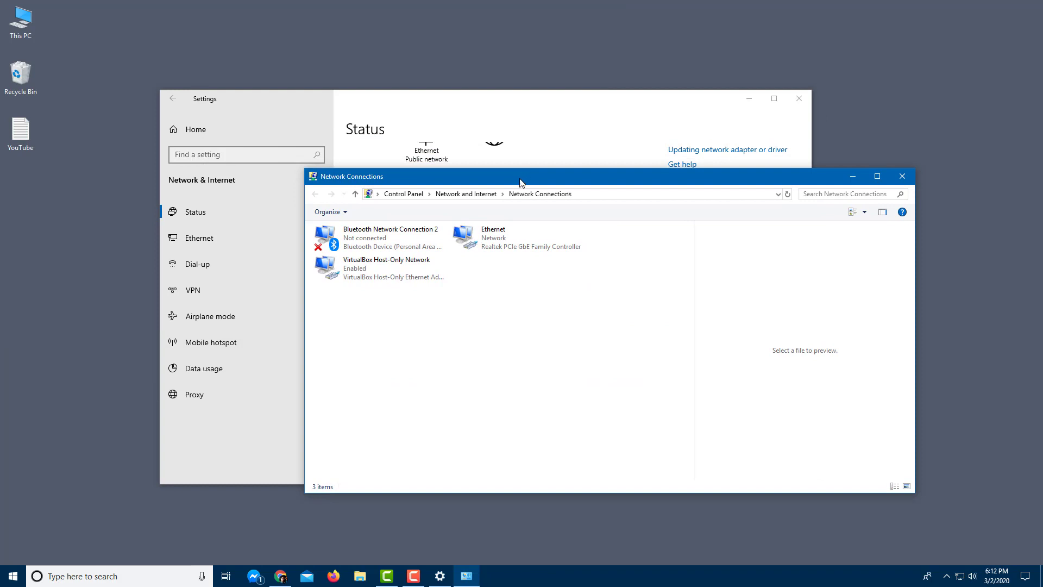
left_click(408, 195)
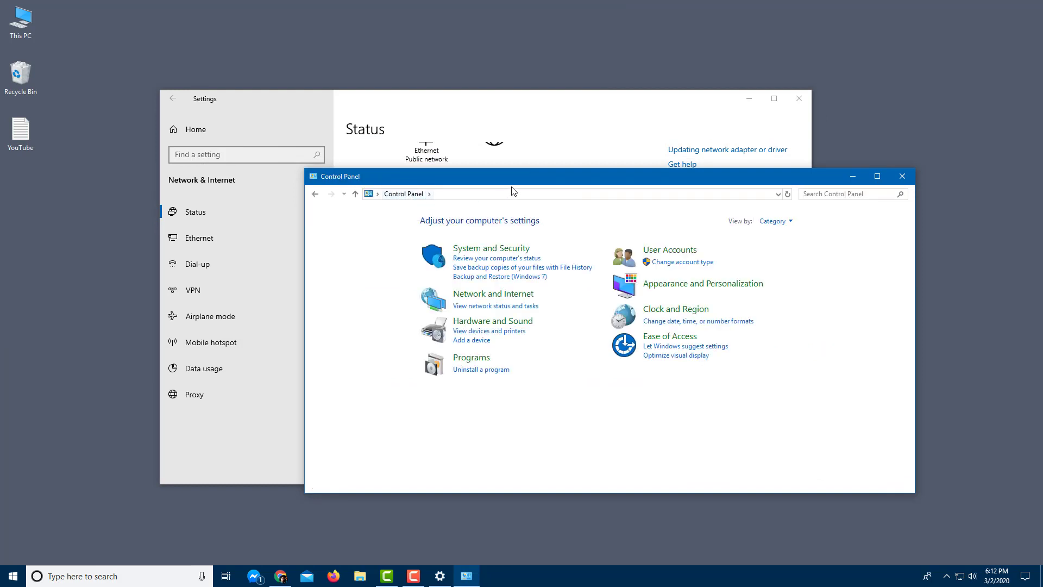
left_click_drag(516, 182, 413, 22)
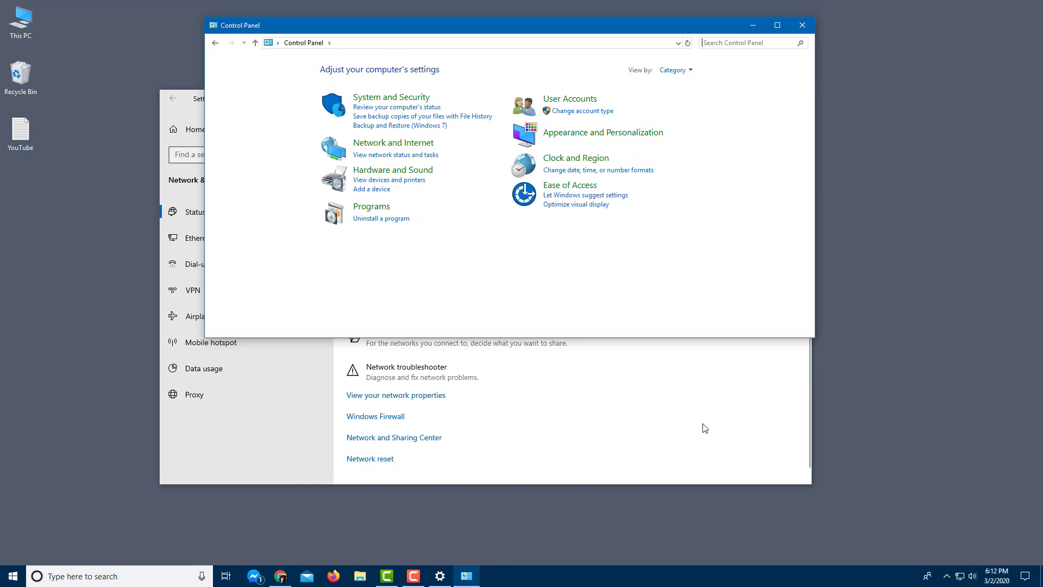
Step: Close both the Settings and Control Panel windows
left_click(771, 403)
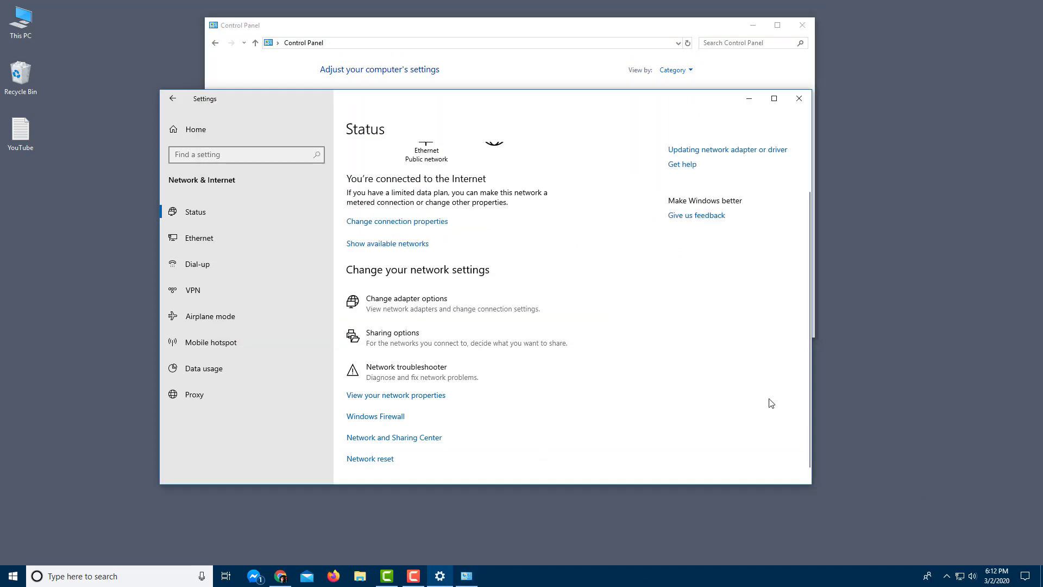
left_click(799, 100)
left_click(802, 25)
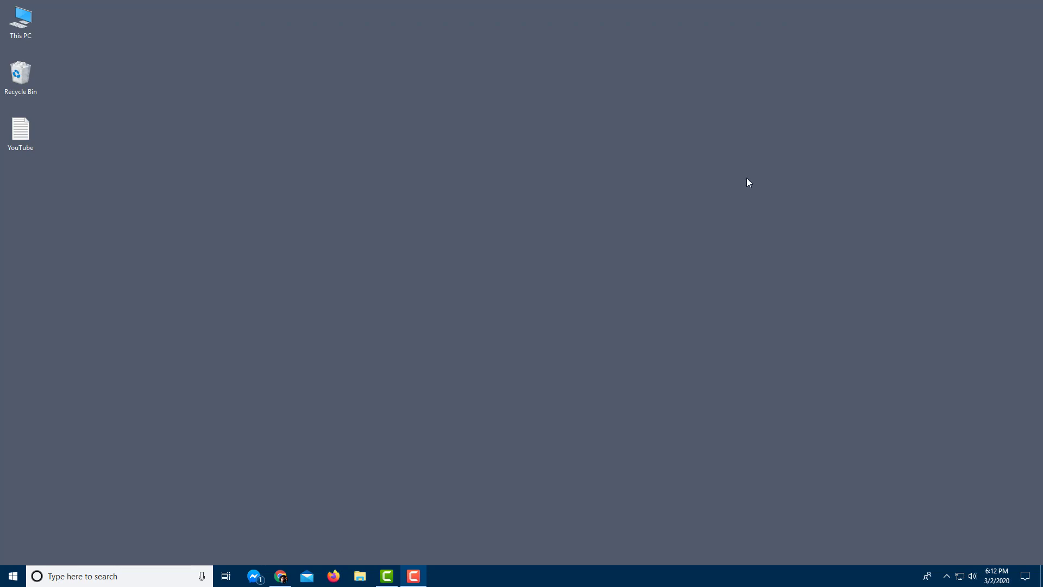
Step: Search the Start menu for 'control panel', open the best match, and maximize it
left_click(12, 579)
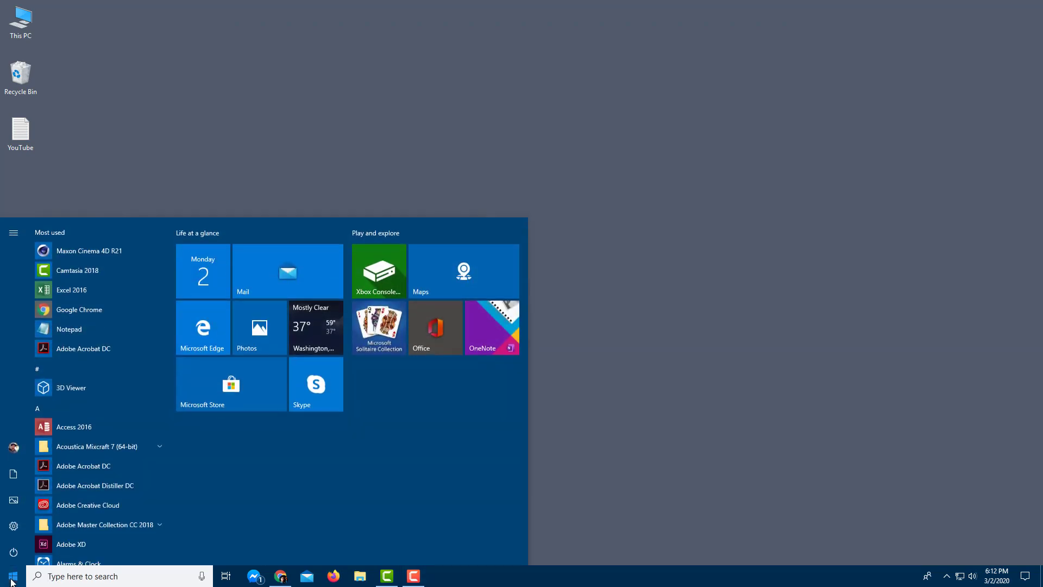
type("control")
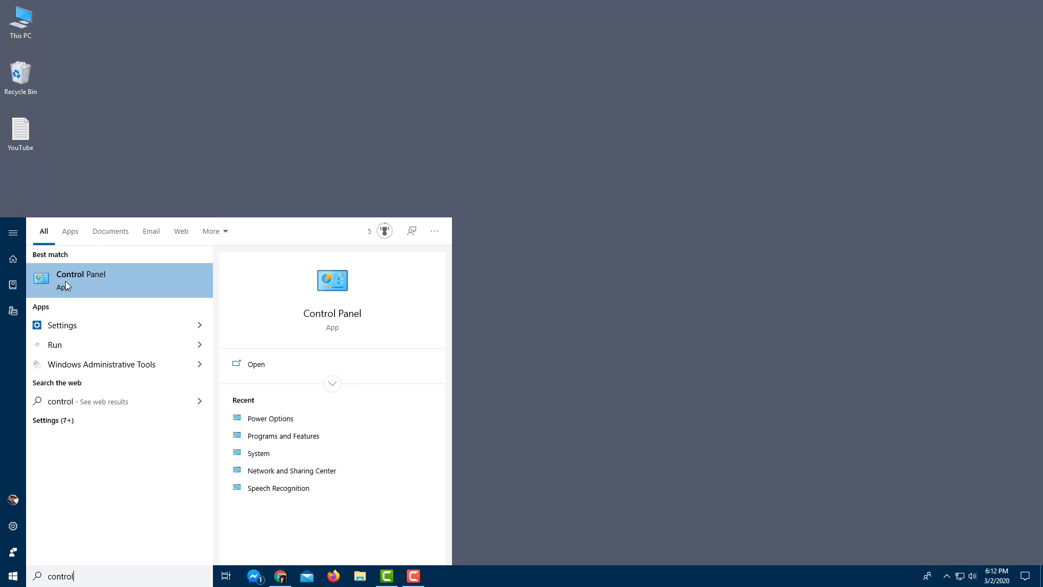
type(" panel")
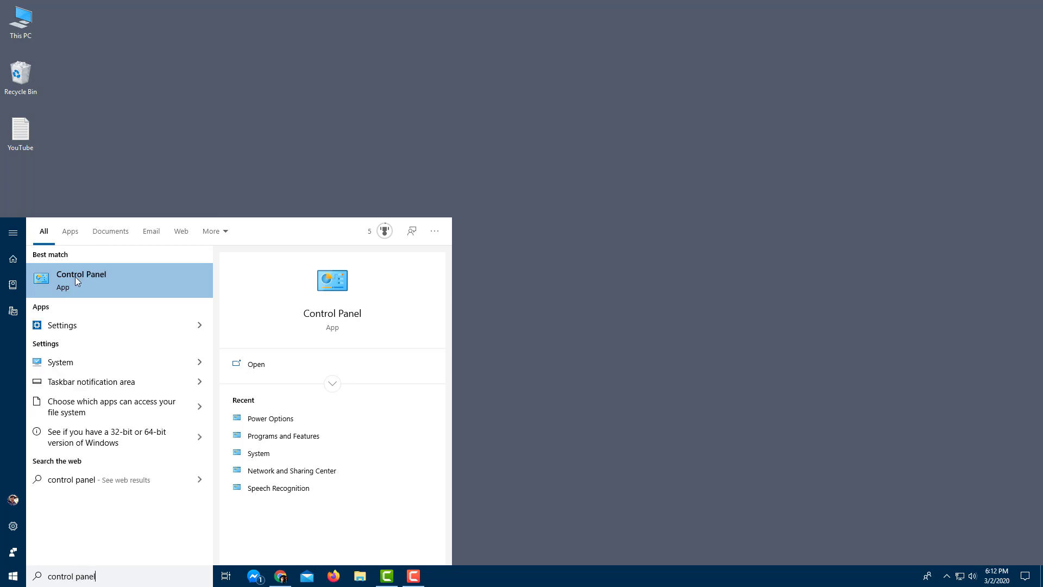
left_click(115, 288)
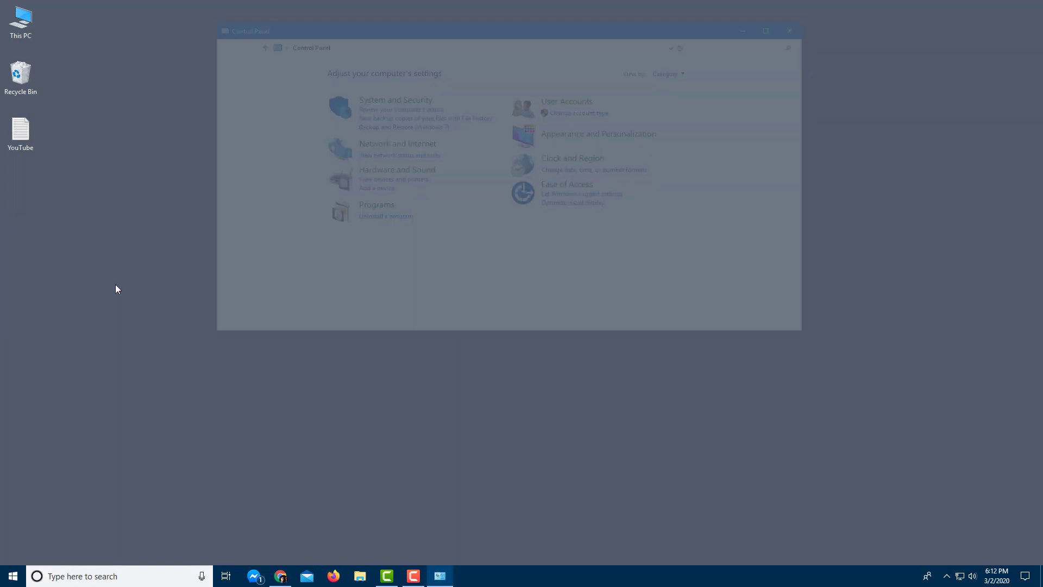
left_click(778, 25)
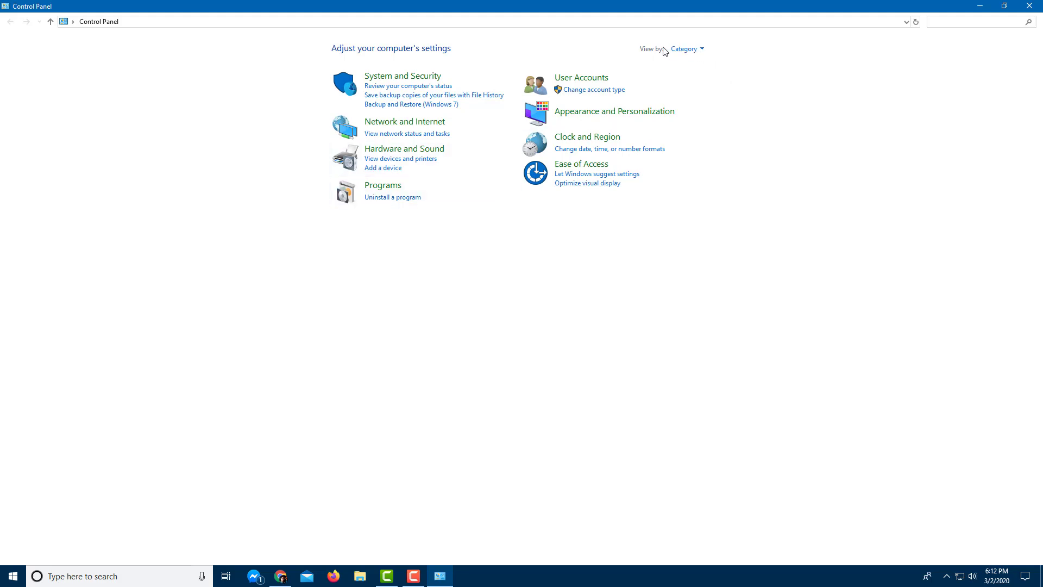
Step: Set Control Panel's View by to Large icons, then to Small icons
left_click(685, 50)
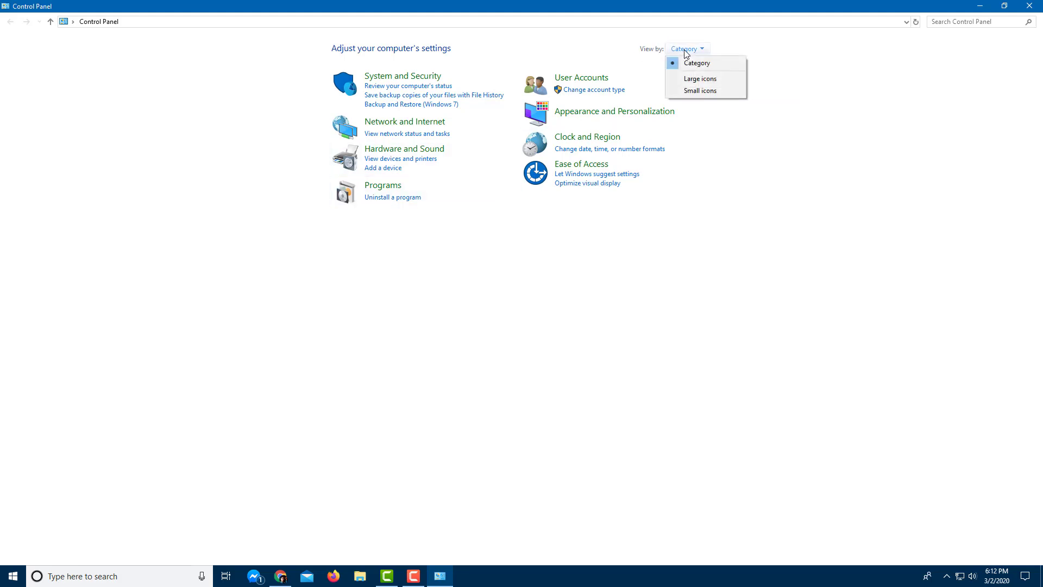
left_click(691, 79)
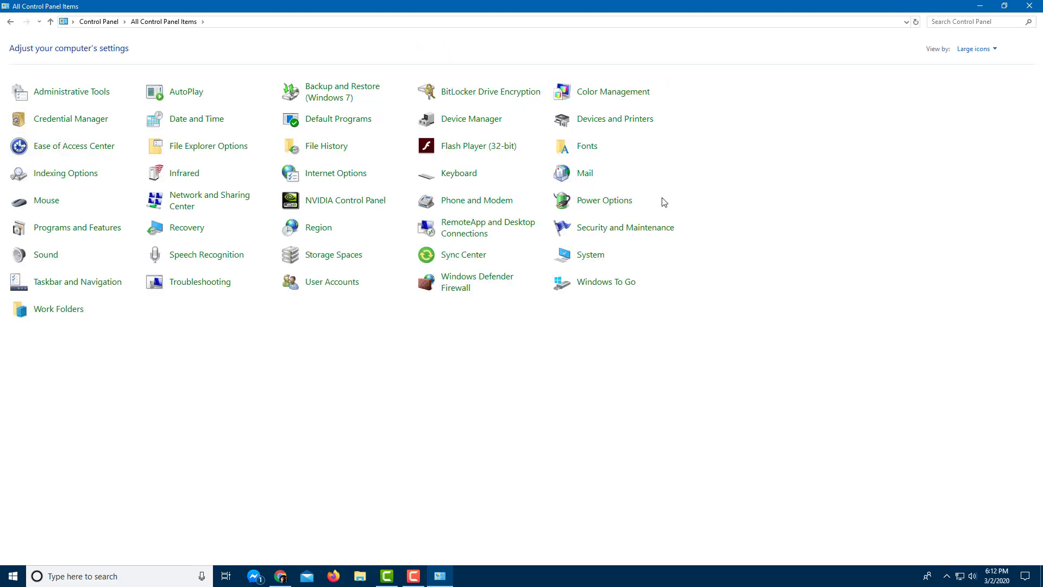
left_click(984, 52)
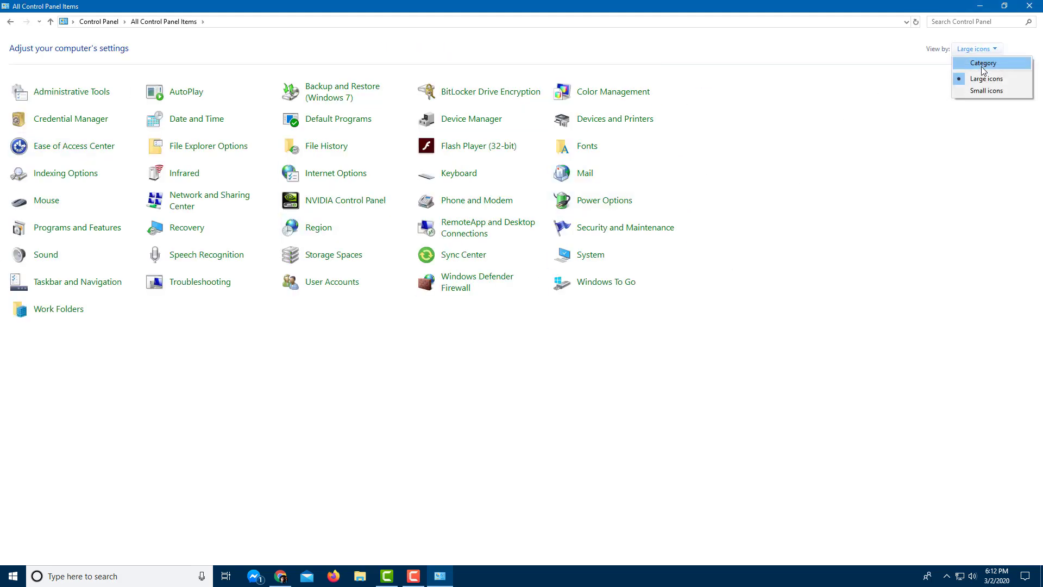
left_click(982, 91)
Step: Switch Control Panel back to Category view and close it
left_click(978, 53)
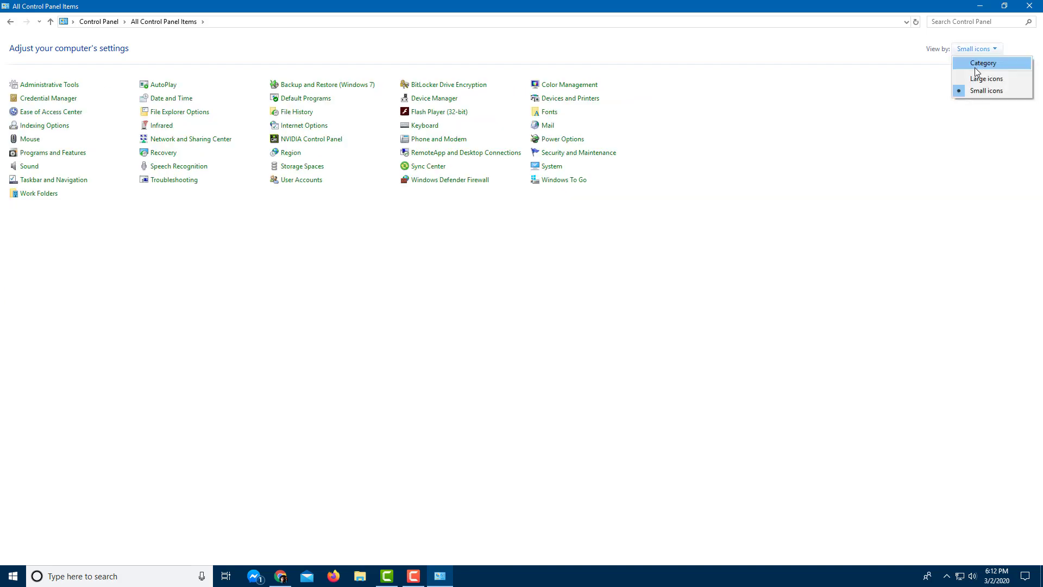
left_click(978, 63)
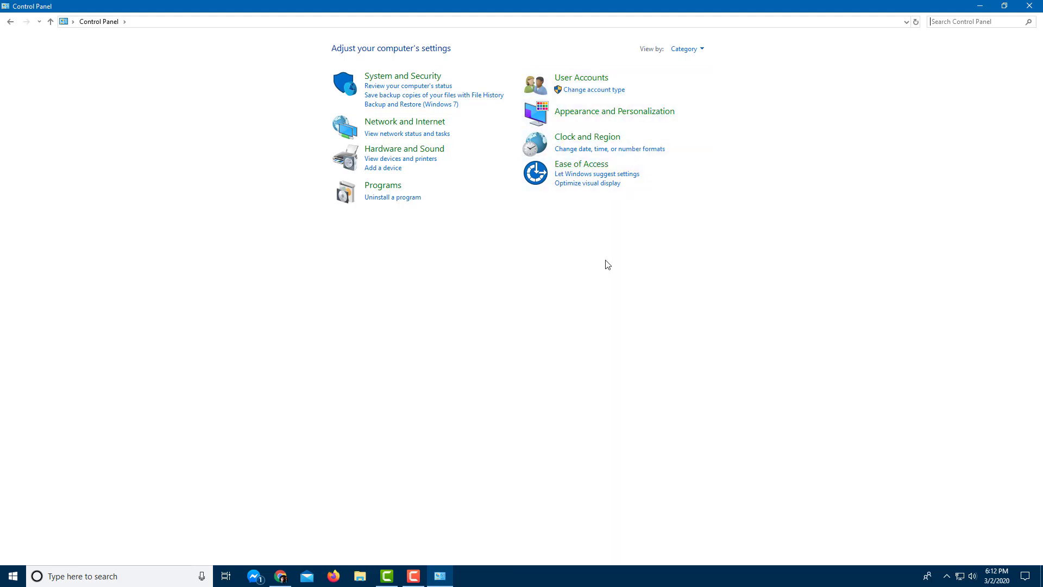
double_click(641, 4)
left_click(790, 163)
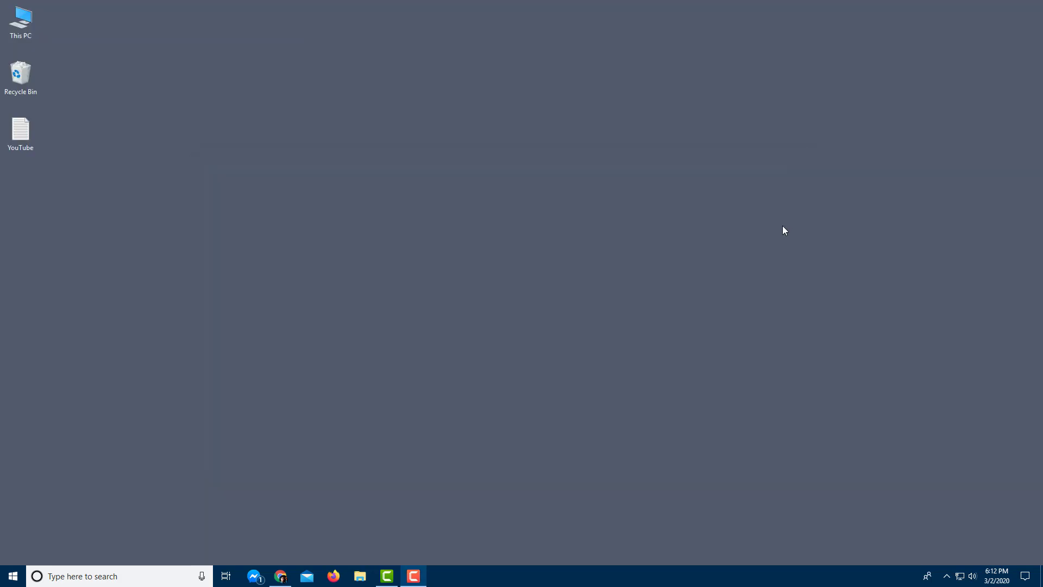